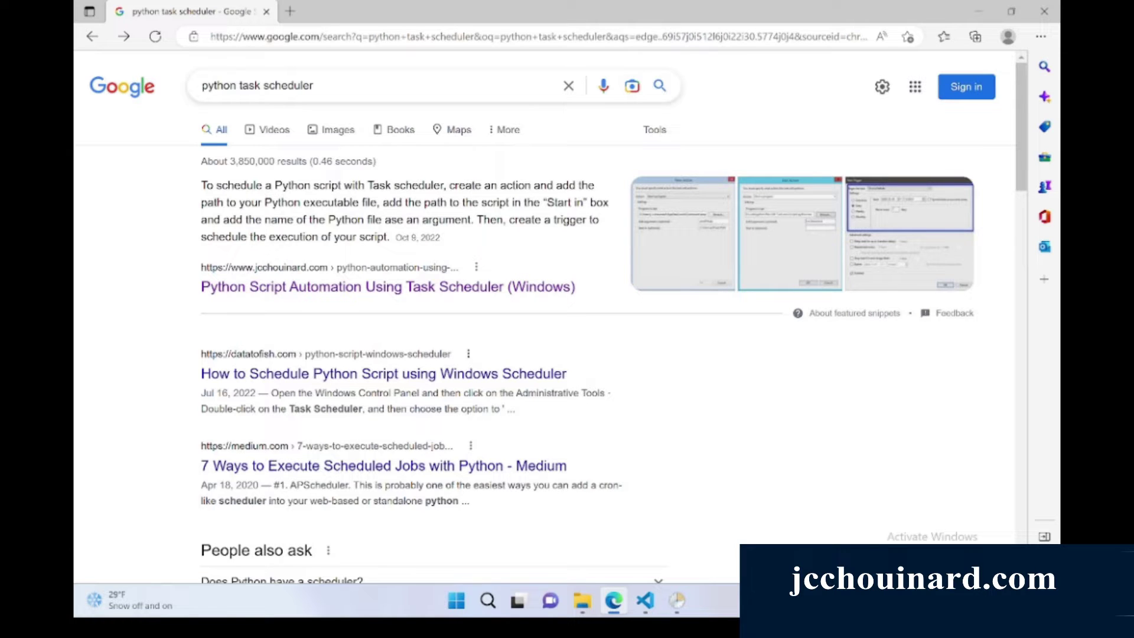
Open the jcchouinard.com article 'Python Script Automation Using Task Scheduler (Windows)' from the Google results.
left_click(387, 286)
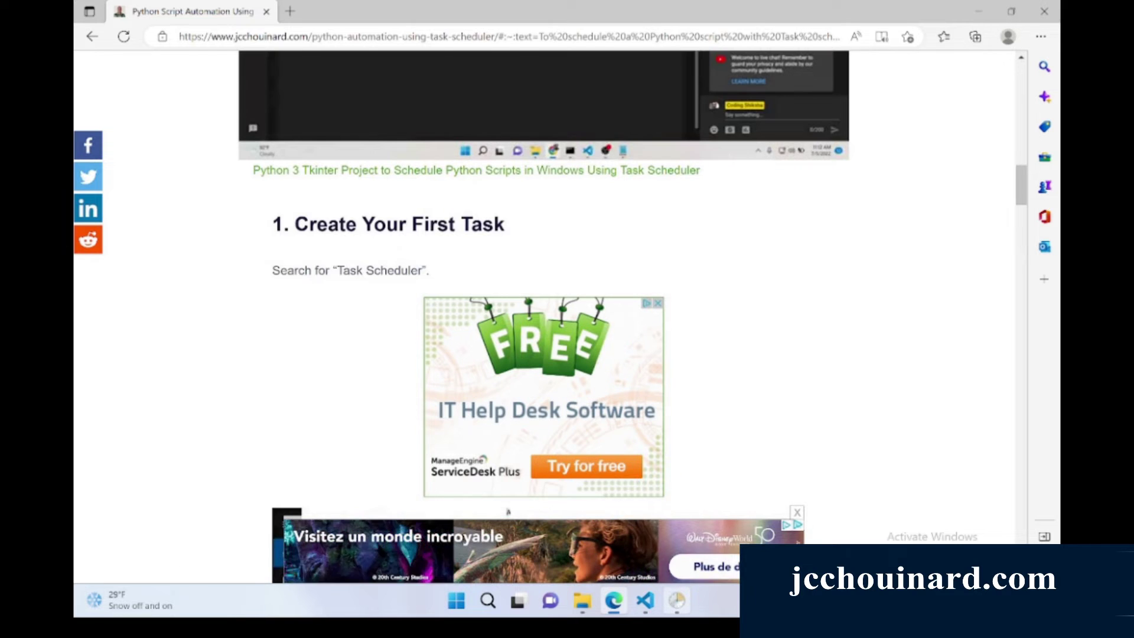
Review write-time.py in VS Code, highlighting the strftime time format and the test.txt path.
left_click(645, 601)
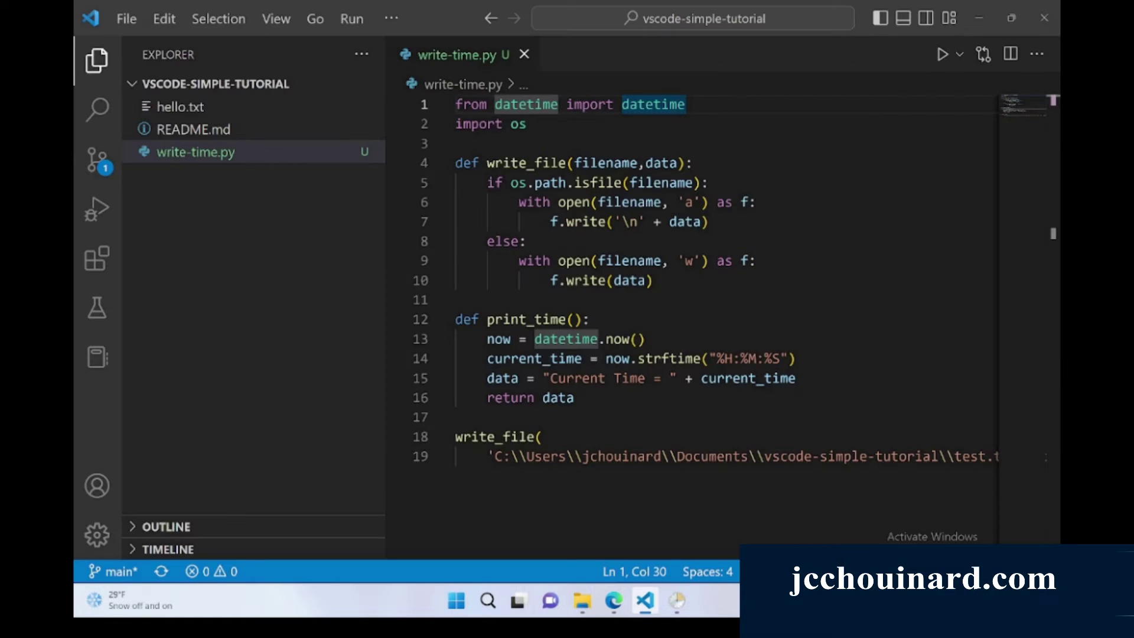
left_click(703, 359)
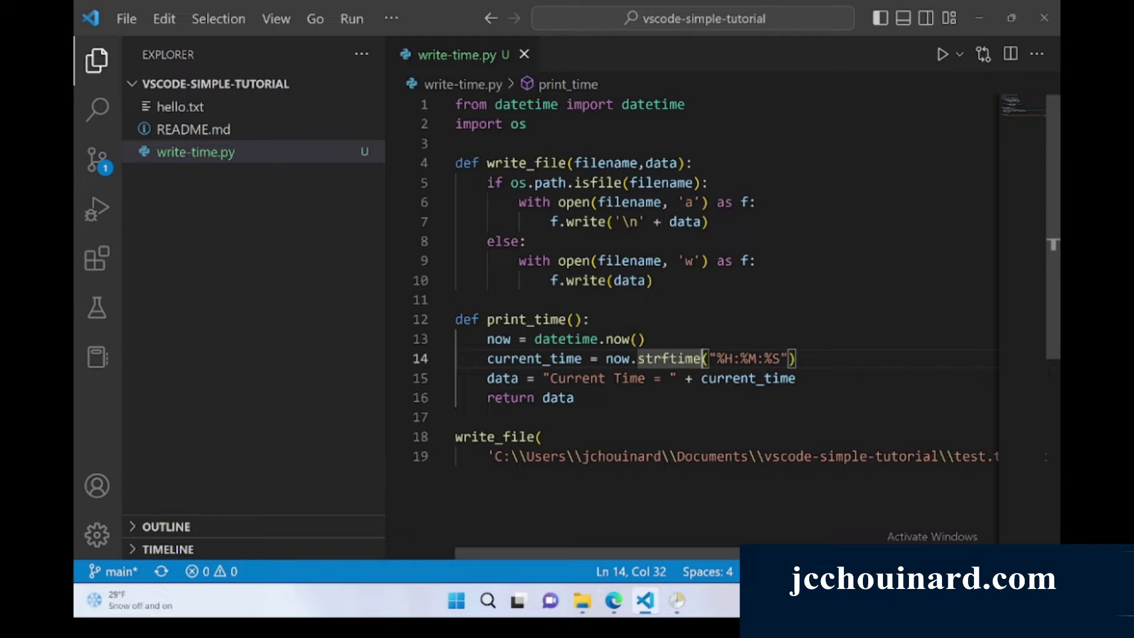
left_click_drag(565, 456, 455, 437)
left_click(456, 299)
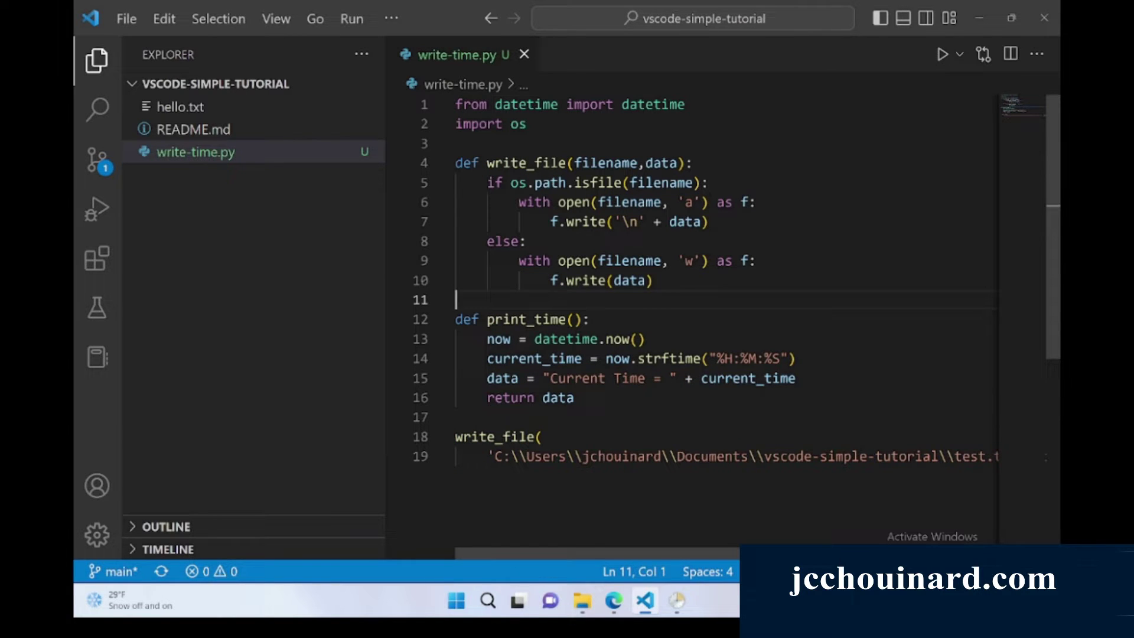
mouse_move(677, 601)
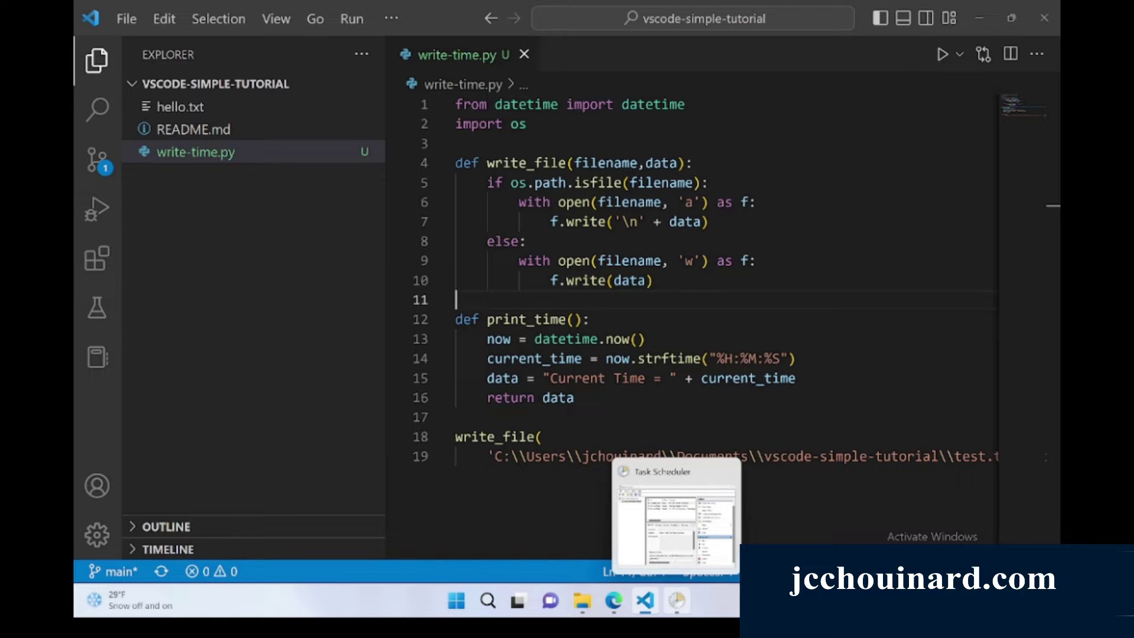
Launch Task Scheduler from Windows search.
left_click(488, 601)
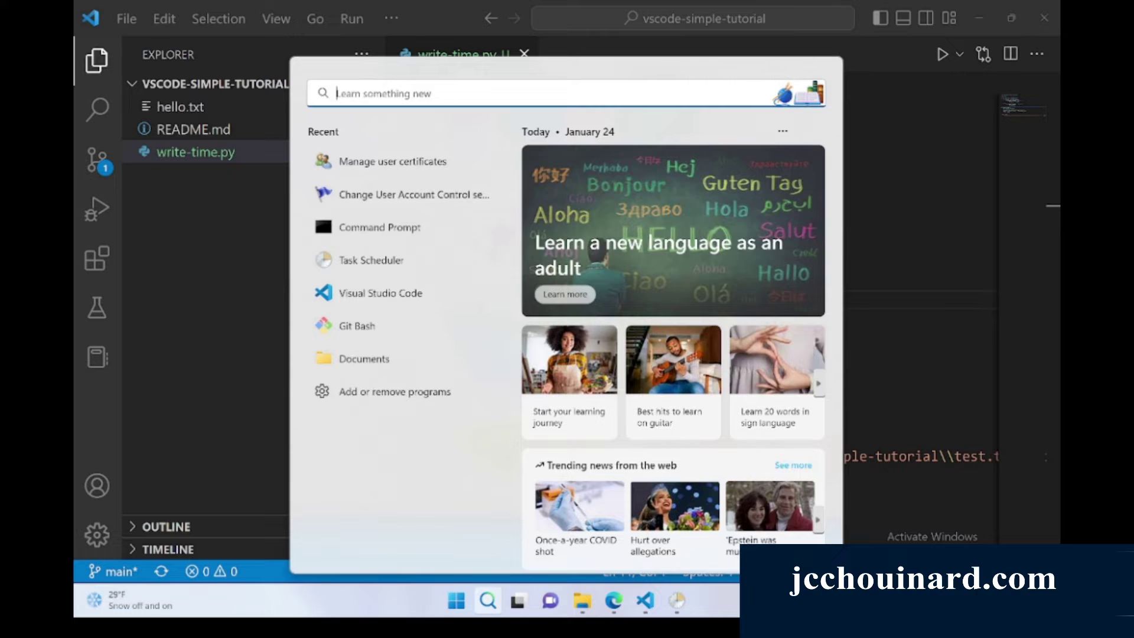
type("task s")
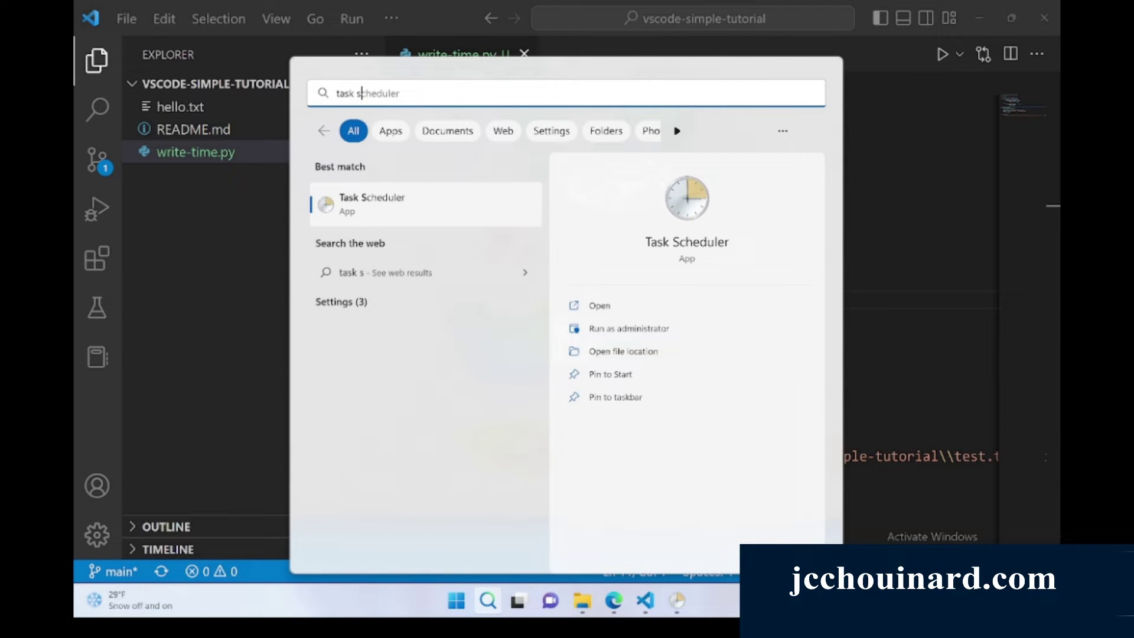
key("Return")
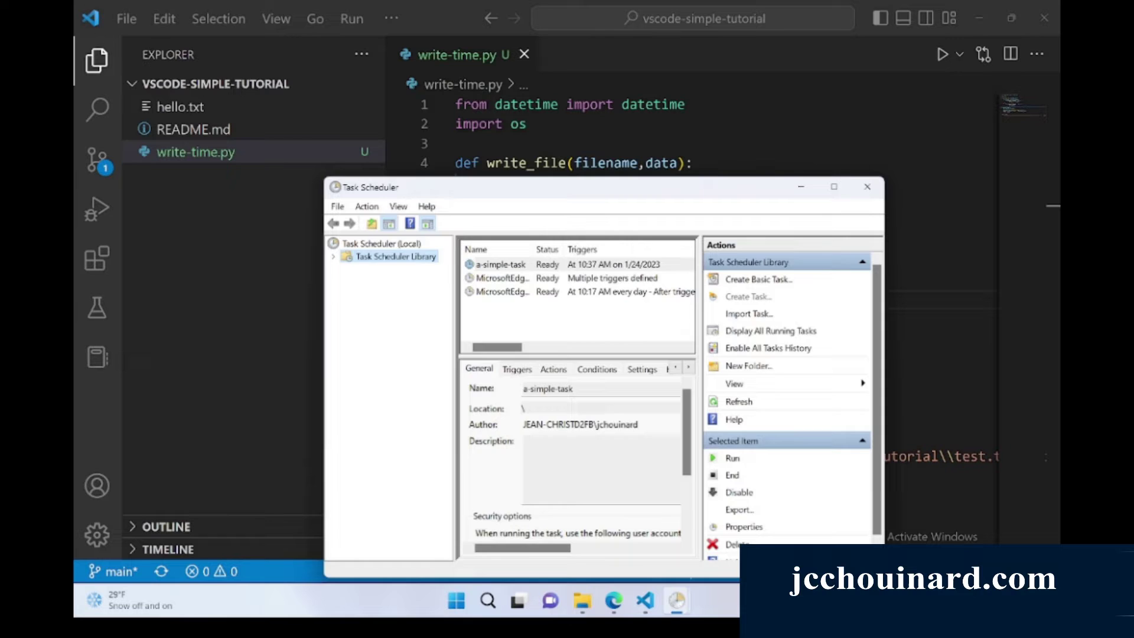
Create a task named 'a-tellme-the-time' and add a new Start a program action.
left_click(748, 296)
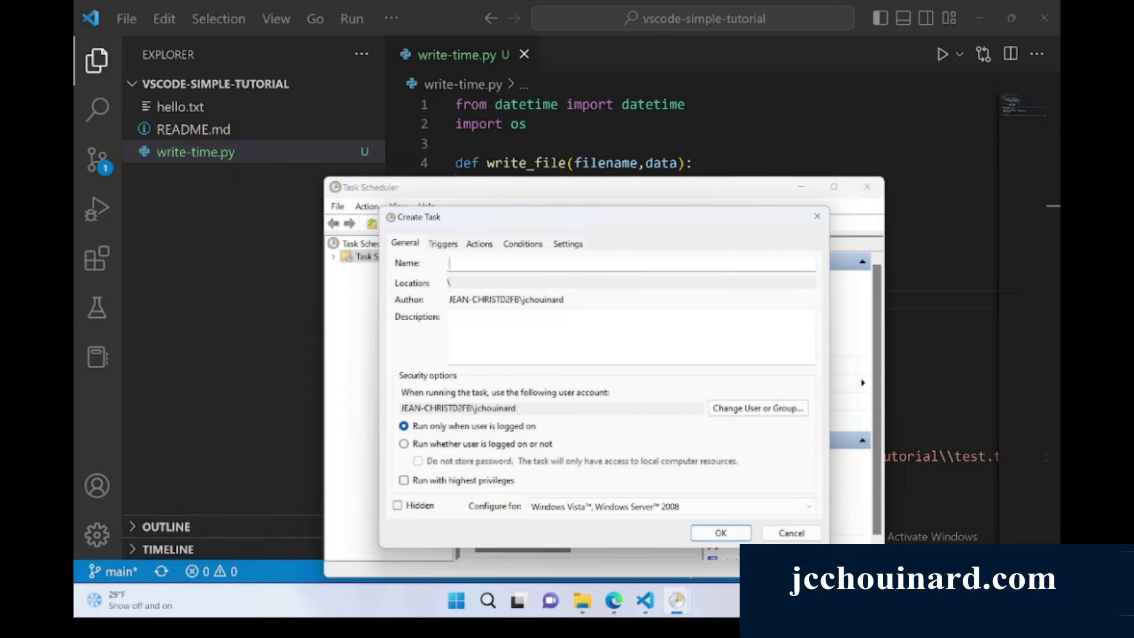
type("a-tellme-the-time")
left_click(479, 244)
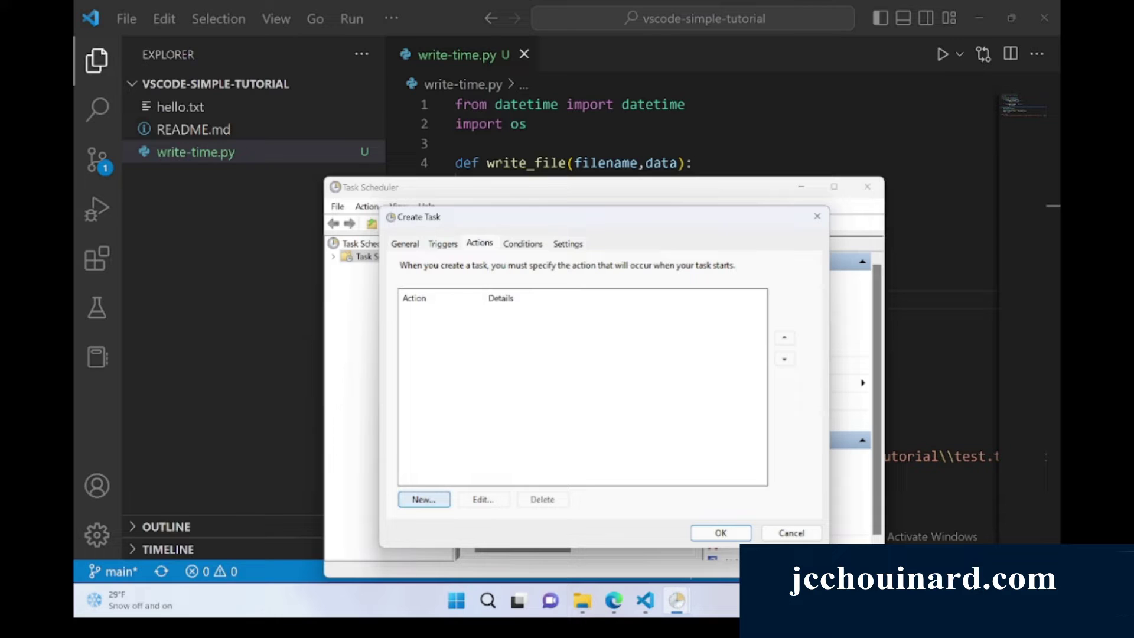
left_click(423, 499)
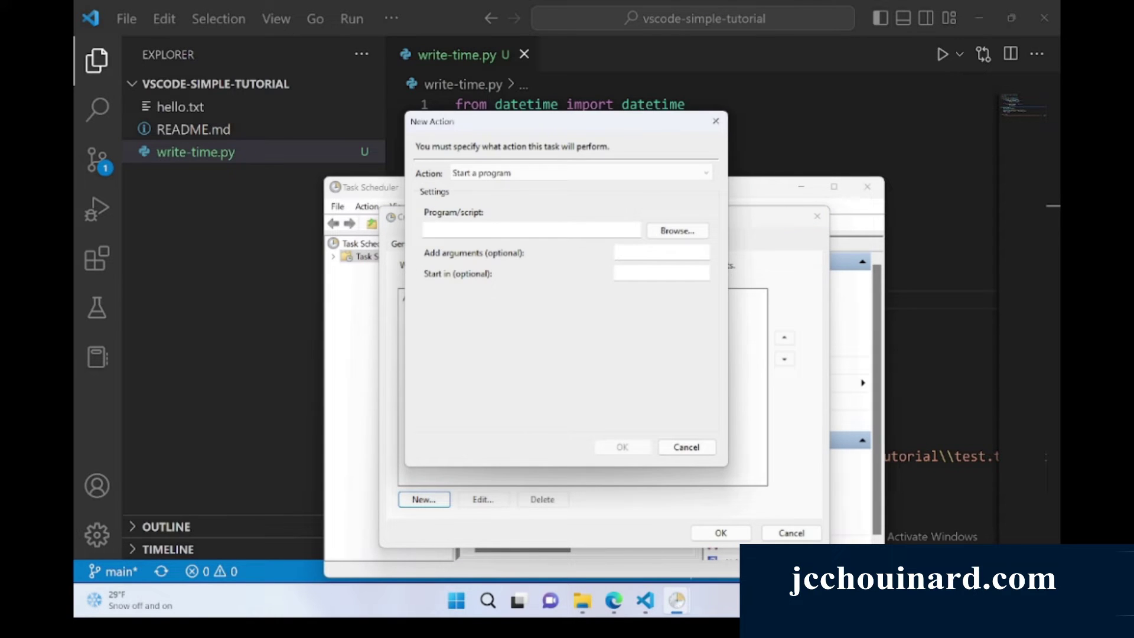
left_click(472, 231)
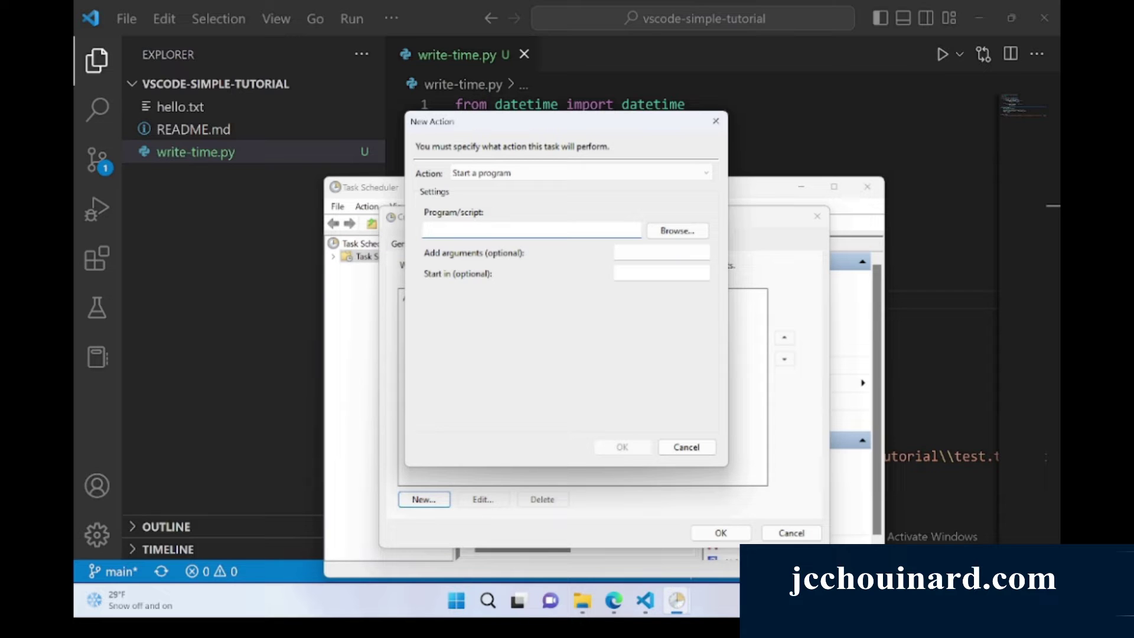
Open Command Prompt and enlarge the console text.
left_click(488, 601)
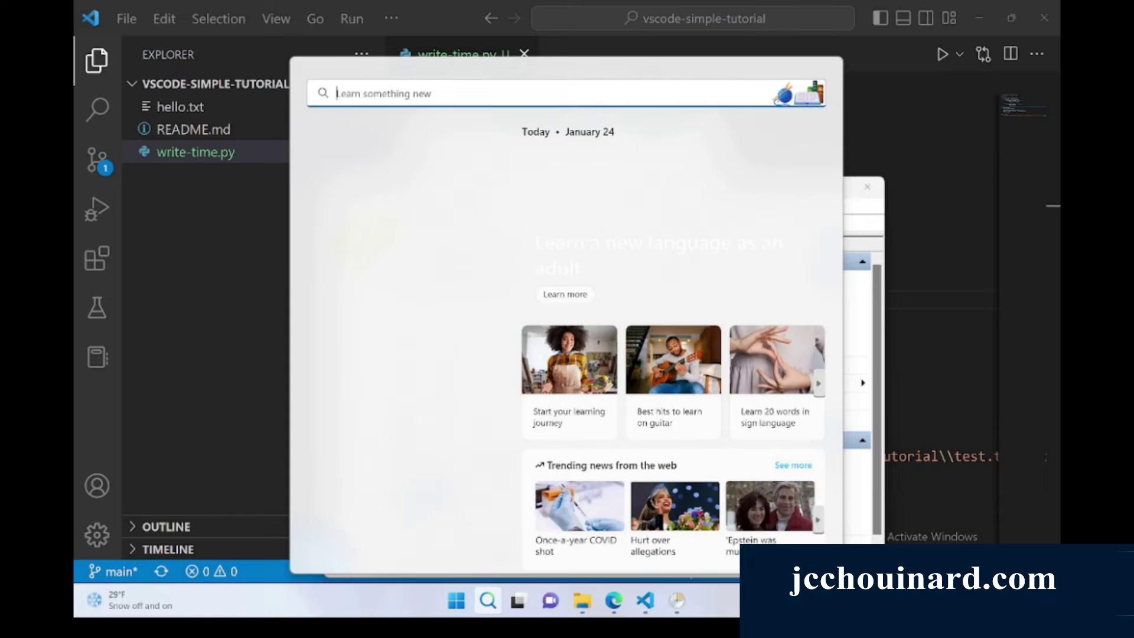
type("comma")
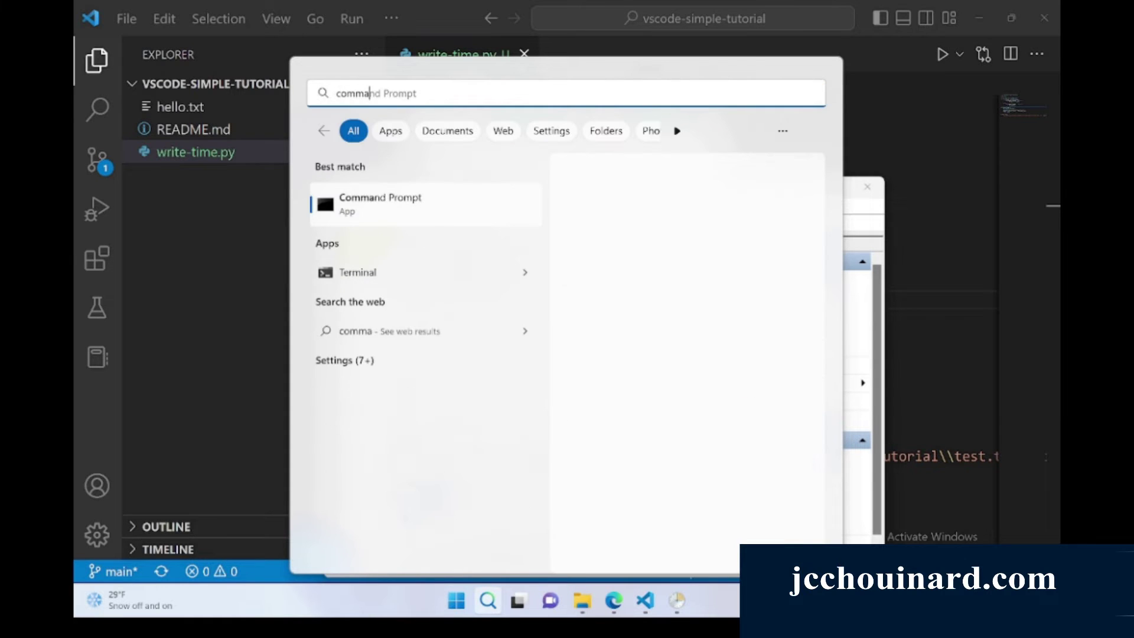
key("Return")
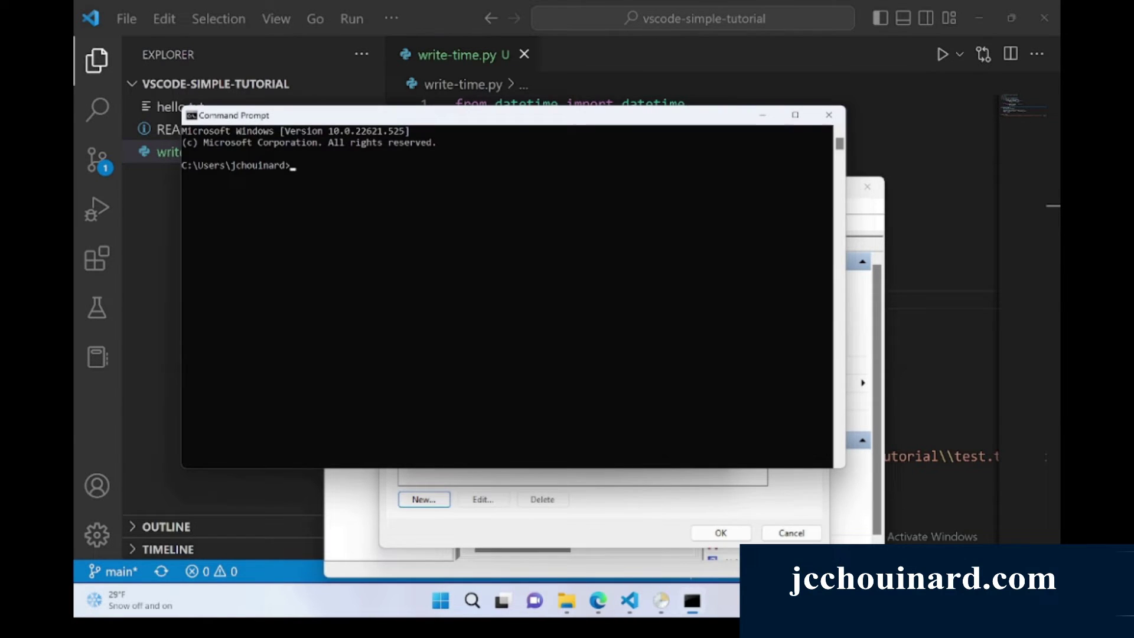
key("ctrl+plus")
key("ctrl+plus")
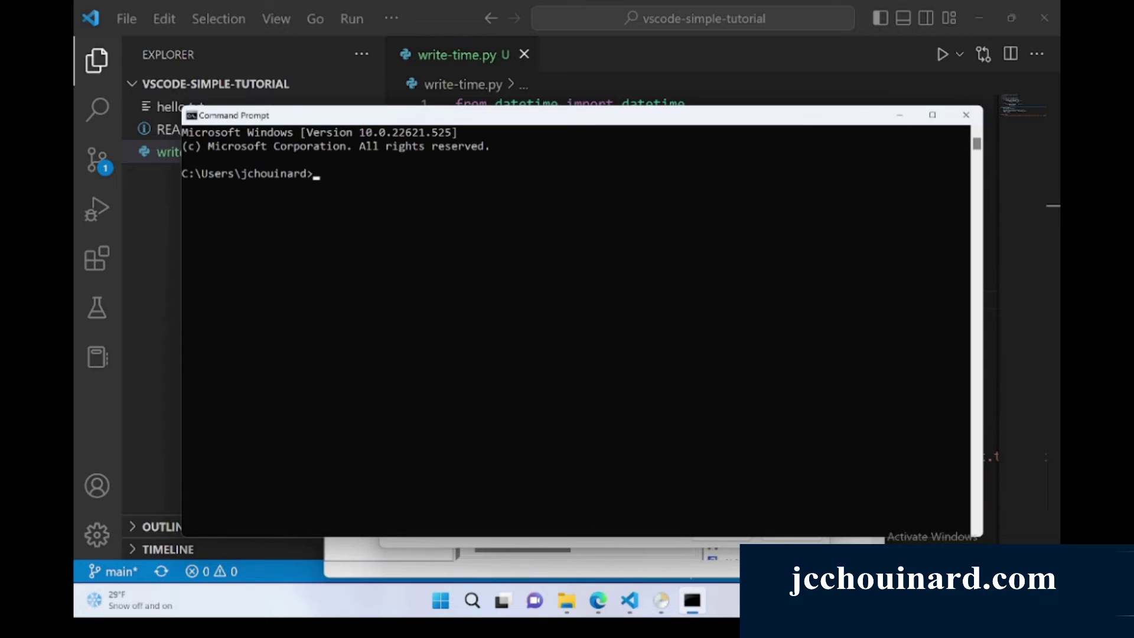
Run 'where python' and copy the C:\Python311\python.exe path.
left_click(459, 212)
type("where python")
key("Return")
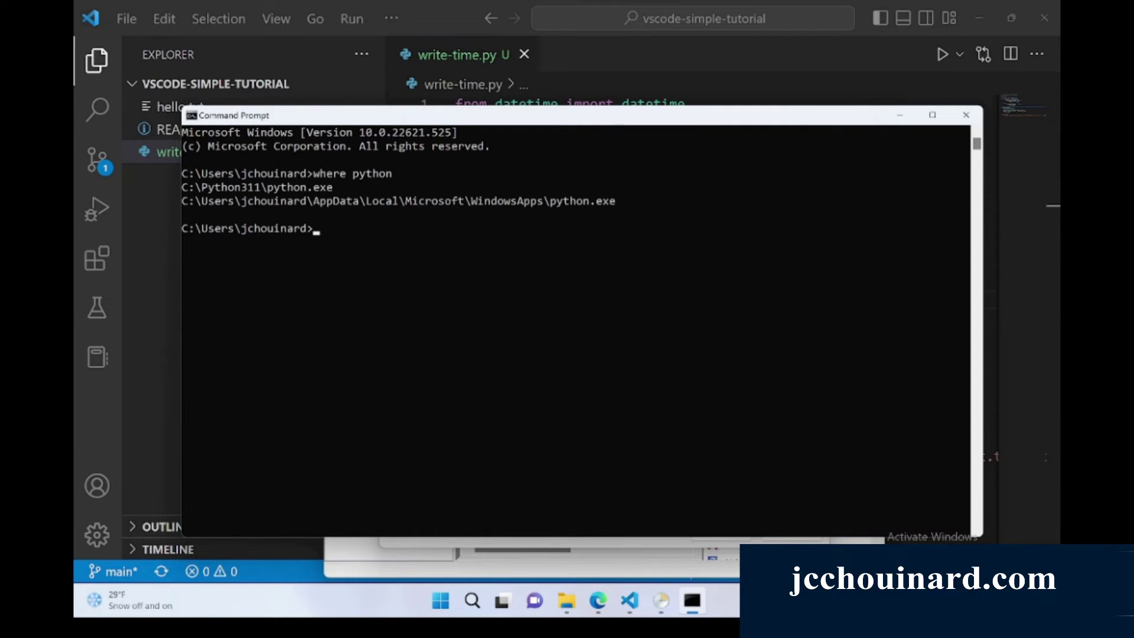
left_click_drag(360, 186, 181, 187)
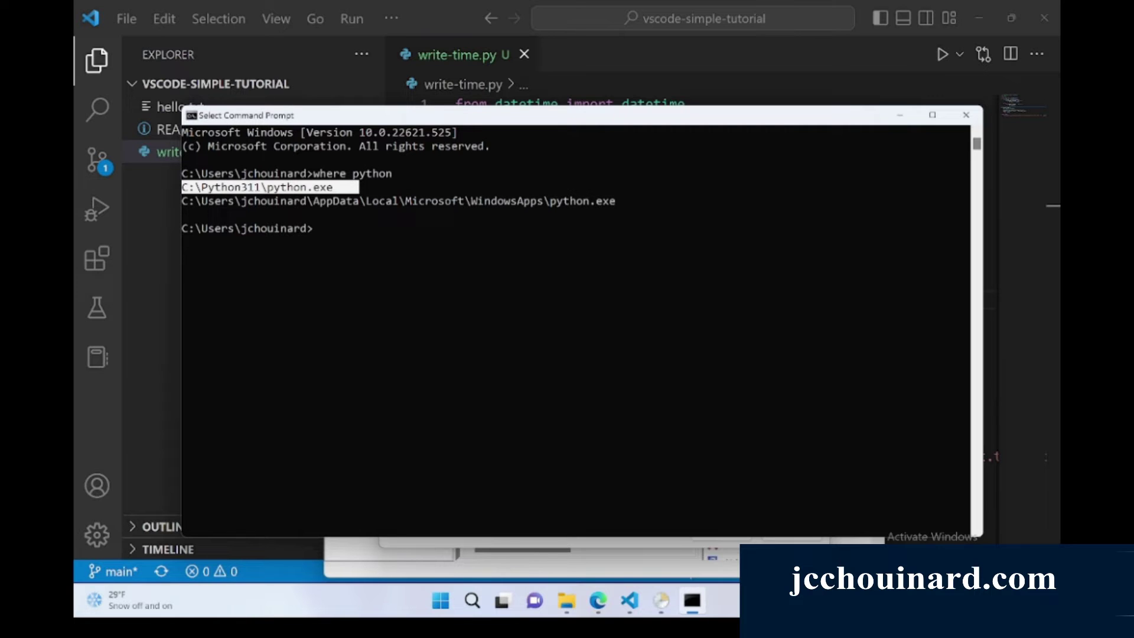
key("ctrl+c")
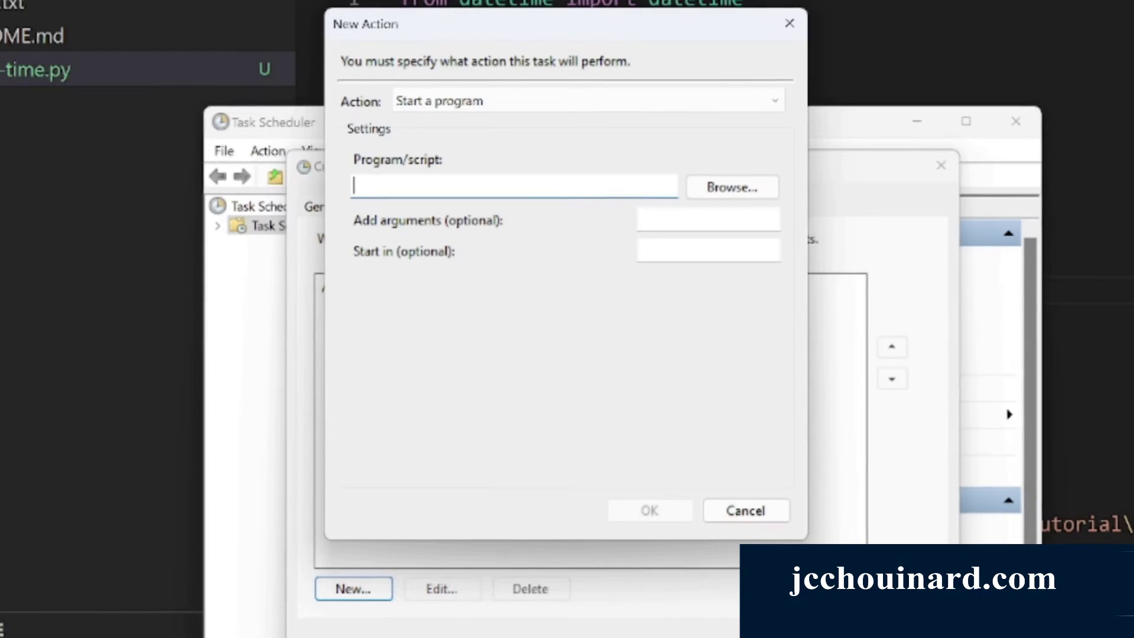
Set the action's program to C:\Python311\python.exe with argument write-time.py.
key("ctrl+v")
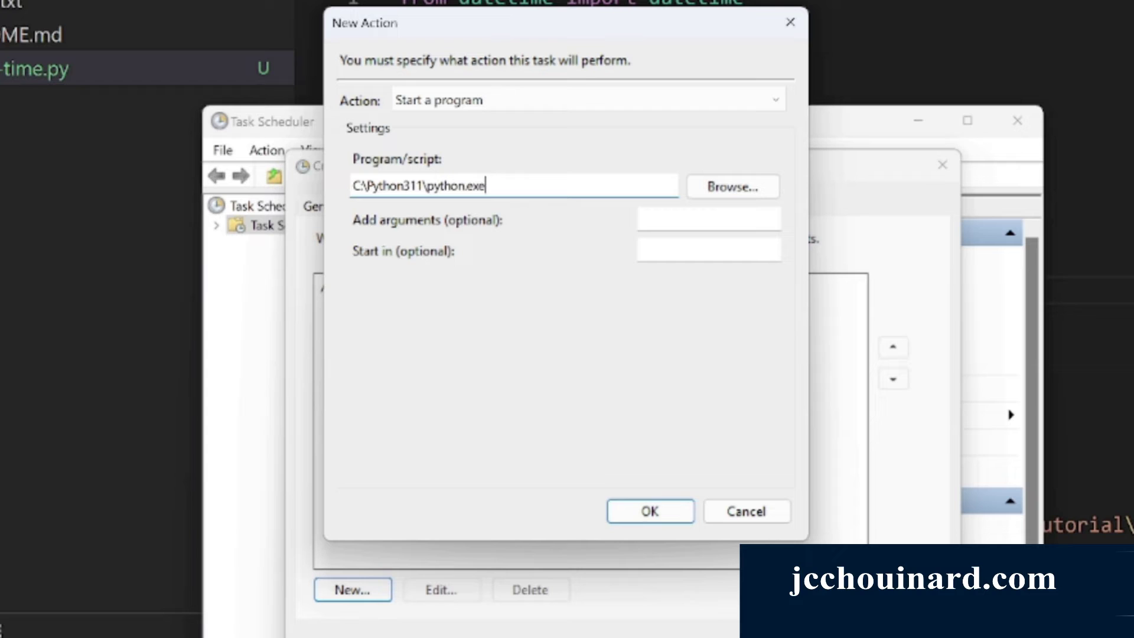
left_click(709, 219)
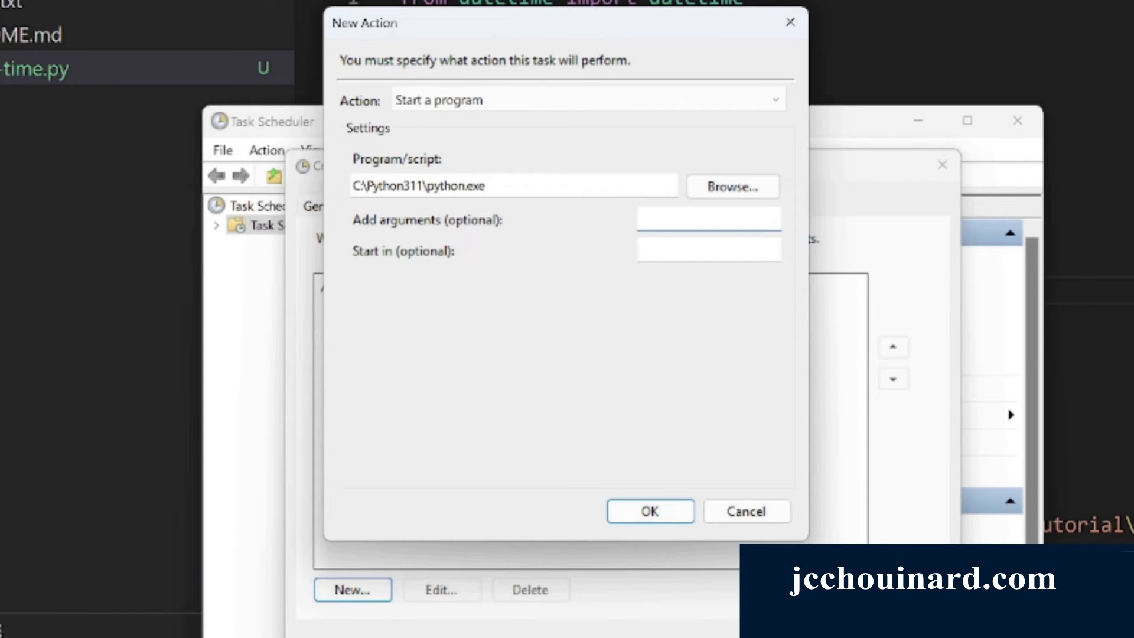
type("write-")
type("time")
type(".puy")
key("BackSpace")
key("BackSpace")
type("y")
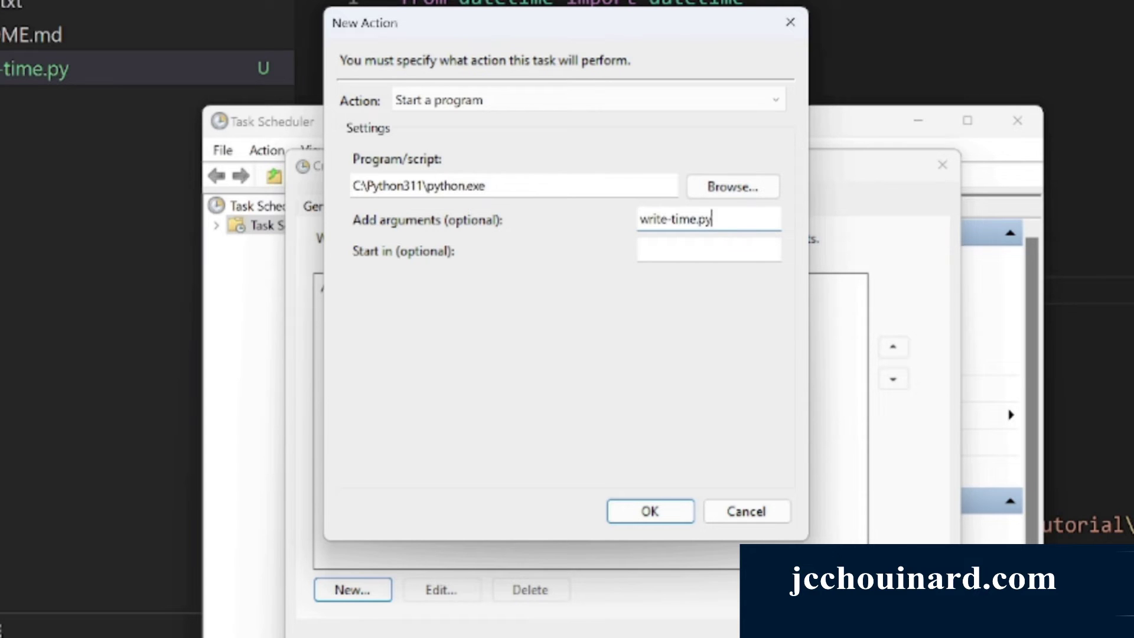
Copy the vscode-simple-tutorial project folder path.
left_click(585, 605)
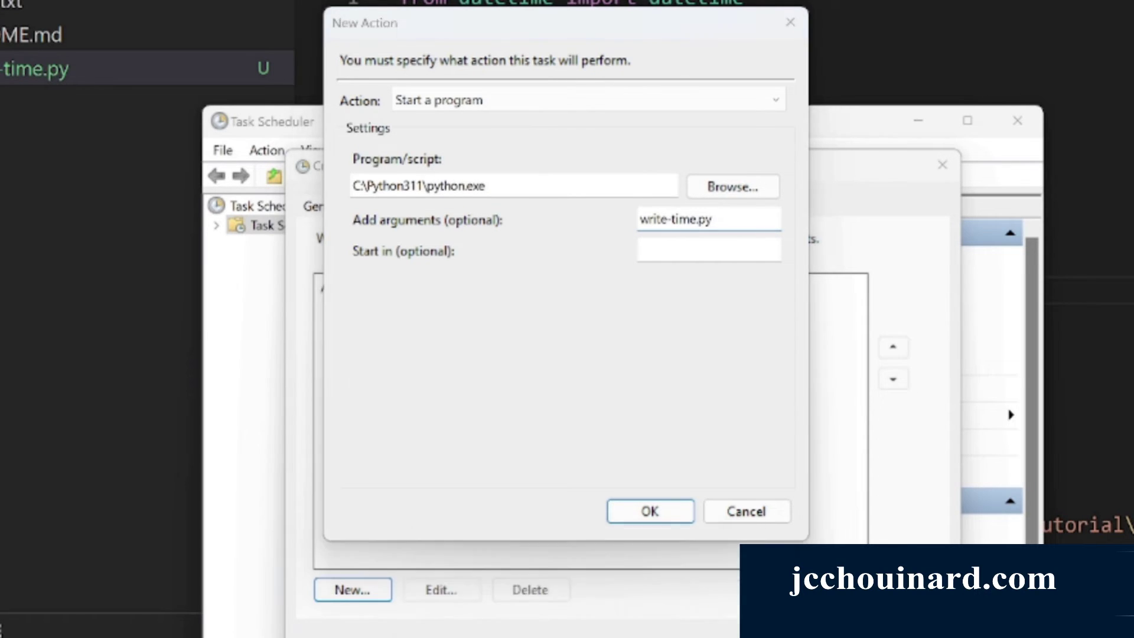
left_click(537, 531)
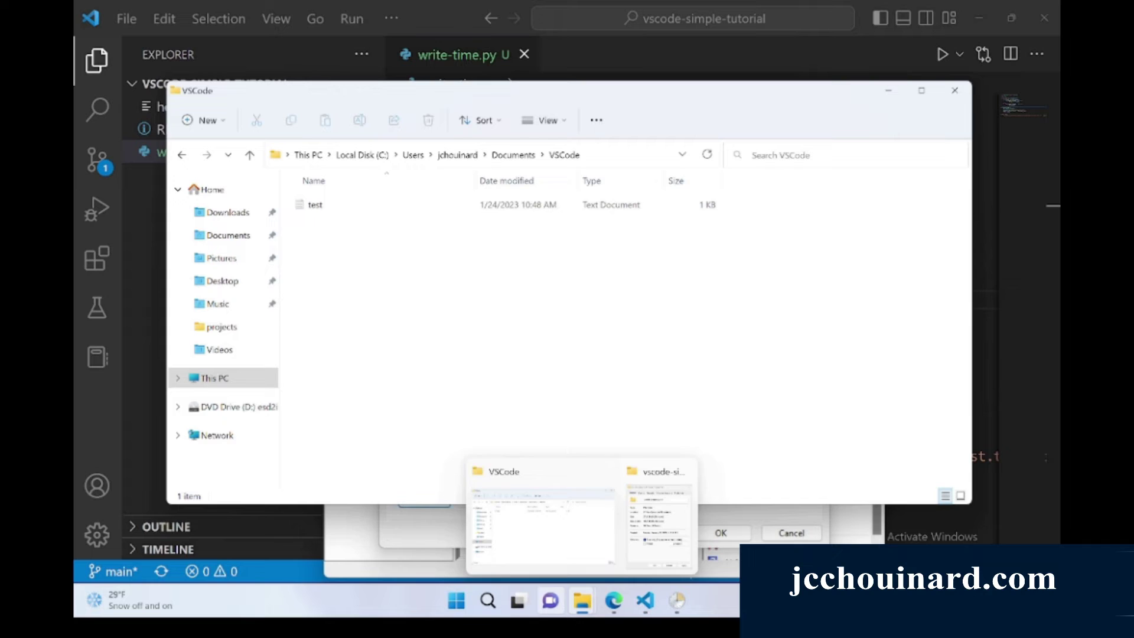
left_click(645, 601)
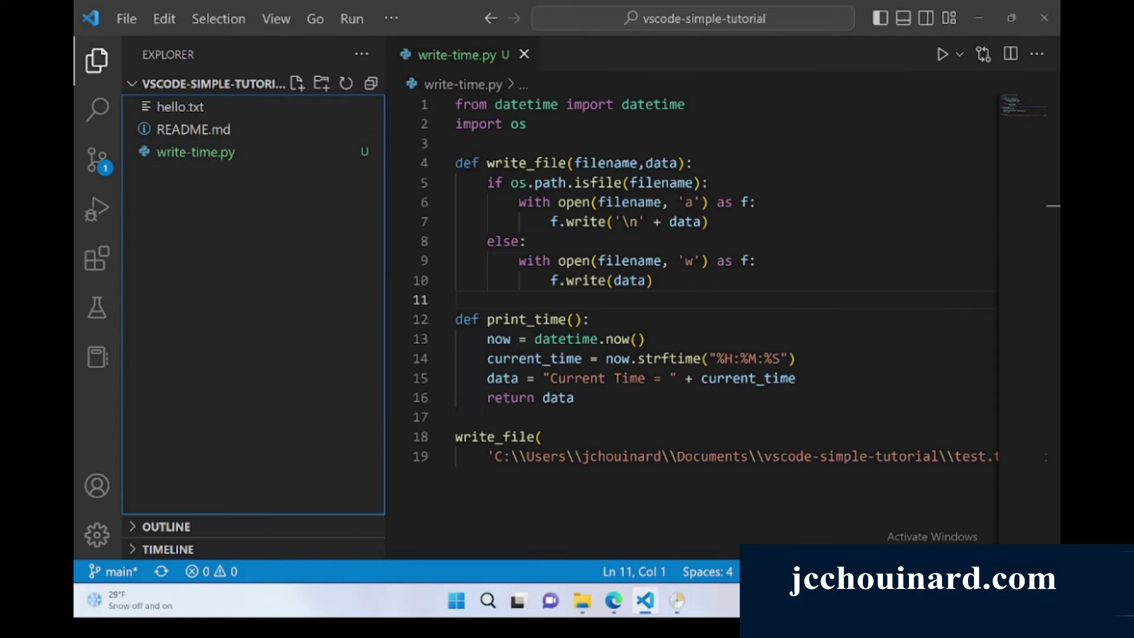
right_click(239, 195)
left_click(301, 493)
Paste the project folder path into Start in and confirm the action.
mouse_move(676, 601)
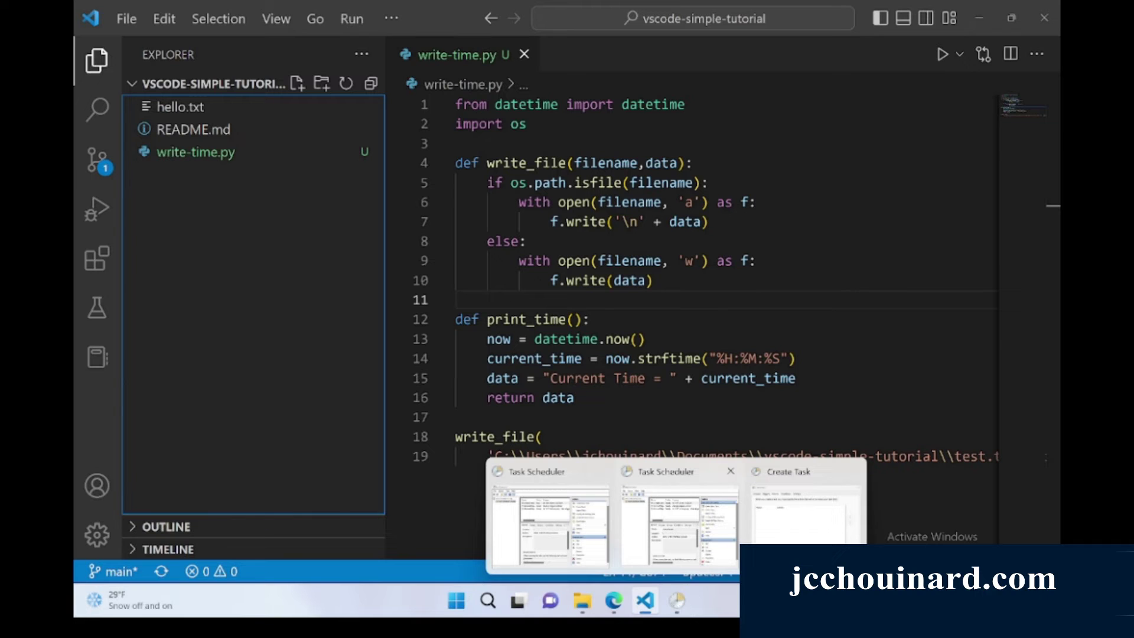
left_click(806, 517)
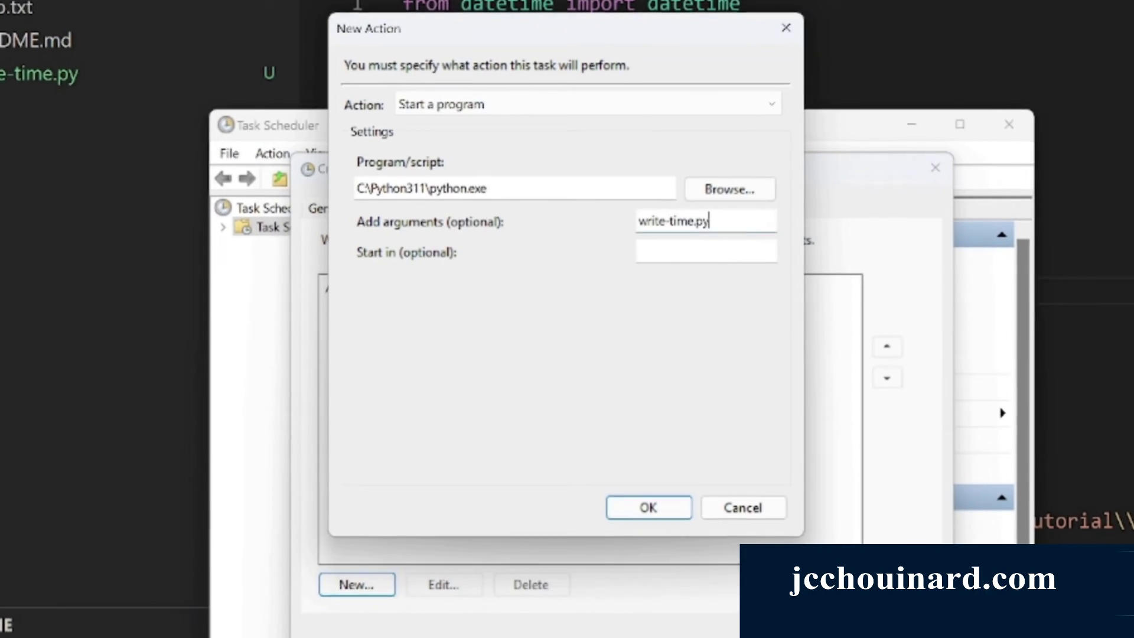
left_click(674, 251)
key("ctrl+v")
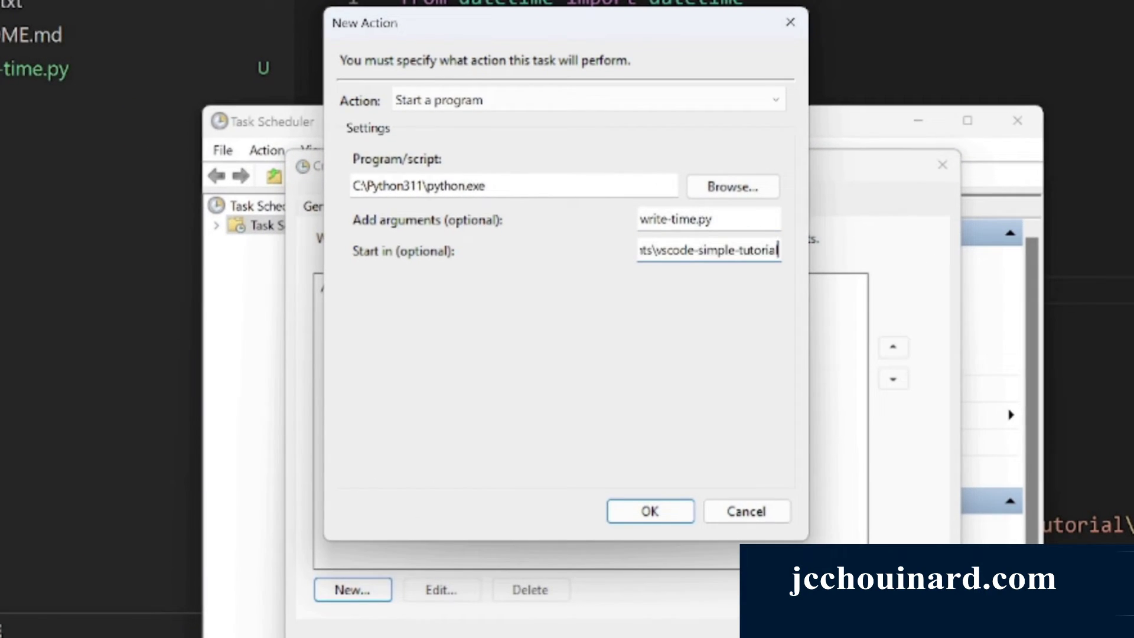
key("Return")
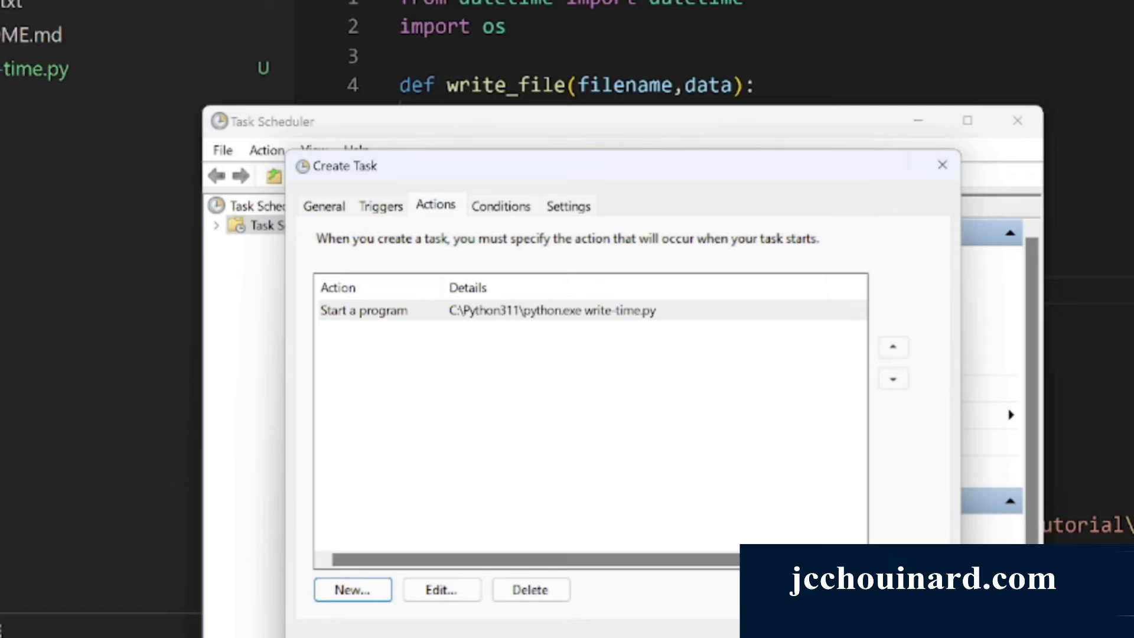
Add a Daily trigger that runs the task at 10:53 AM every day.
left_click(381, 206)
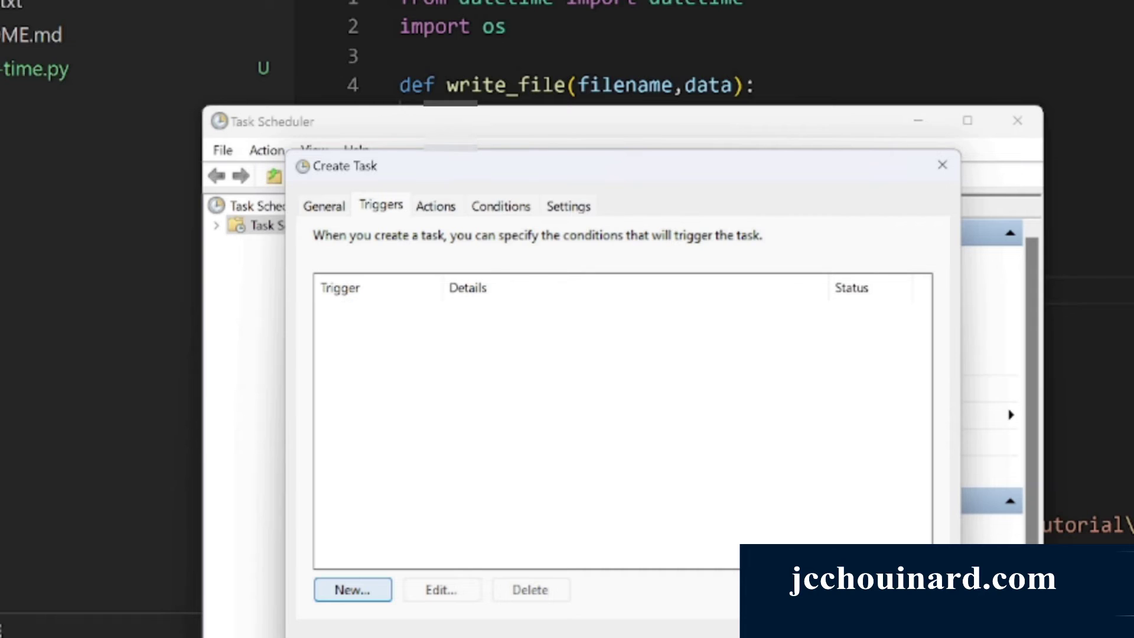
left_click(352, 590)
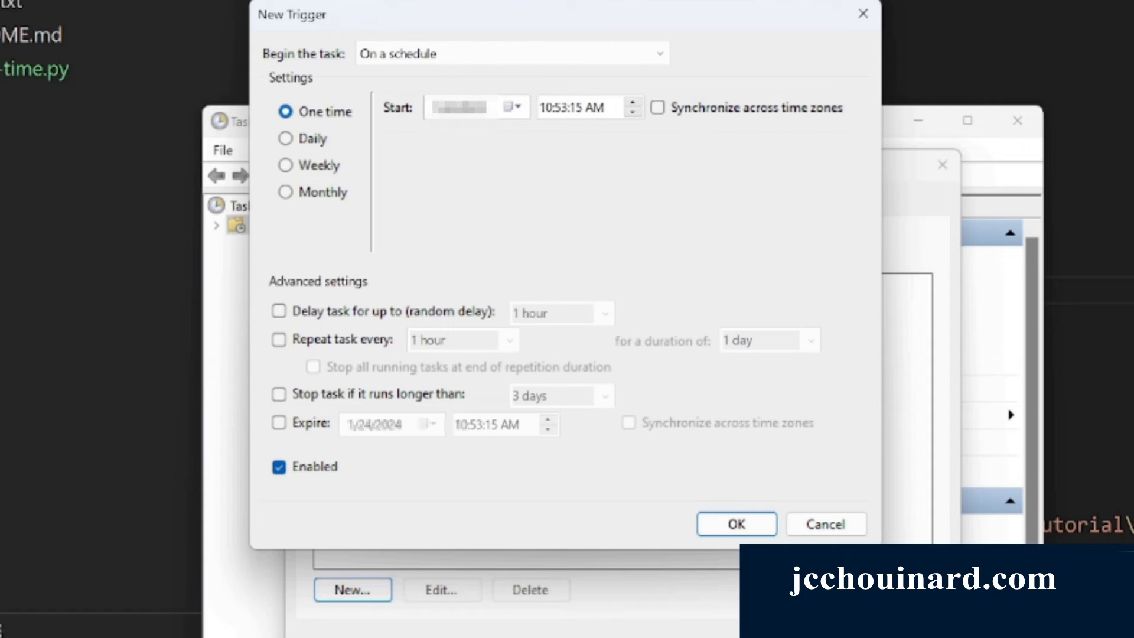
left_click(286, 138)
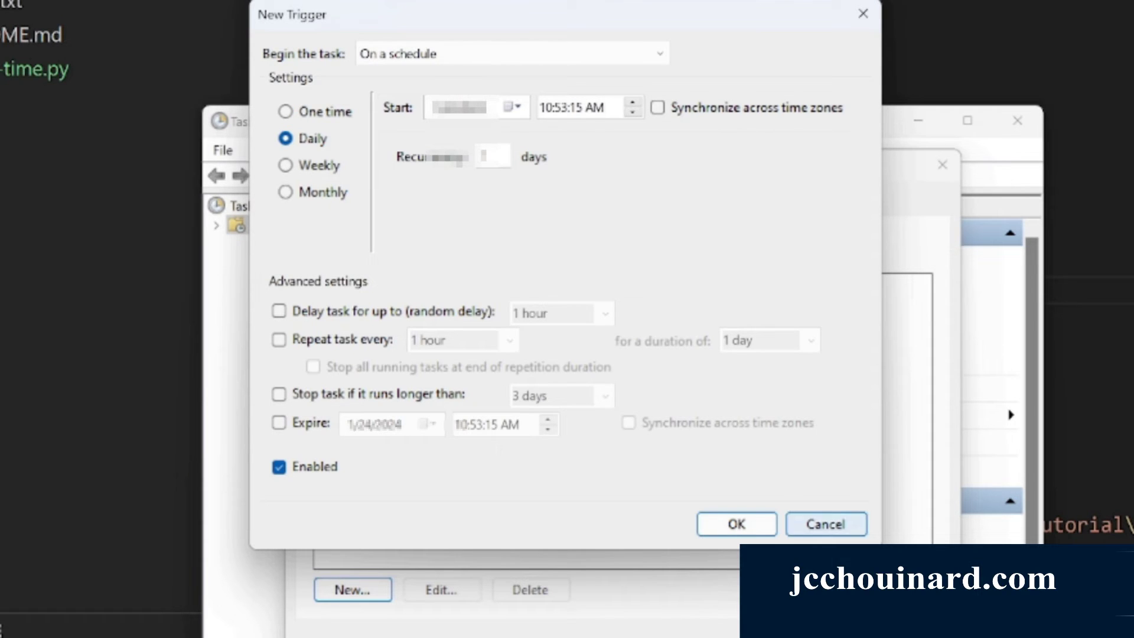
left_click(737, 524)
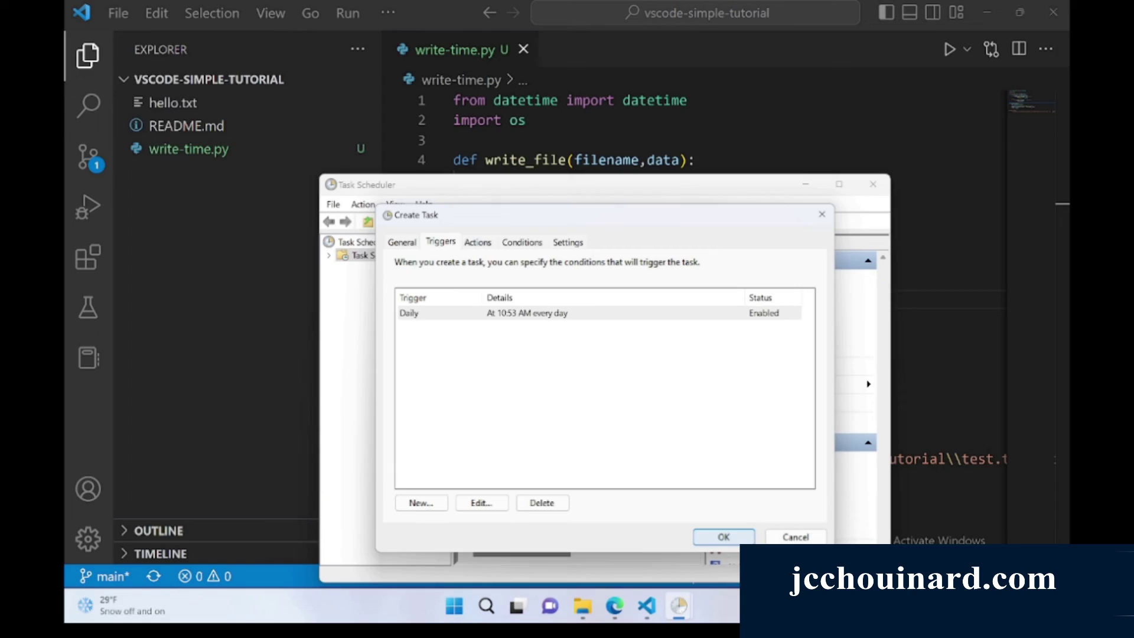
Save and run a-tellme-the-time, then open test.txt showing 'Current Time = 10:54:08'.
left_click(726, 539)
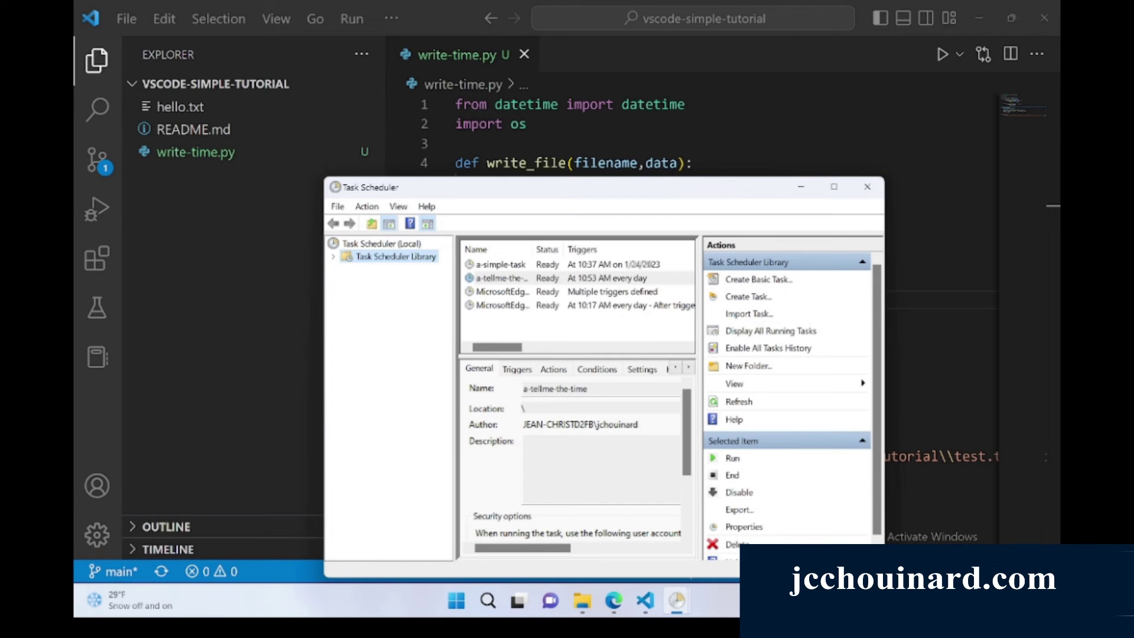
left_click(732, 458)
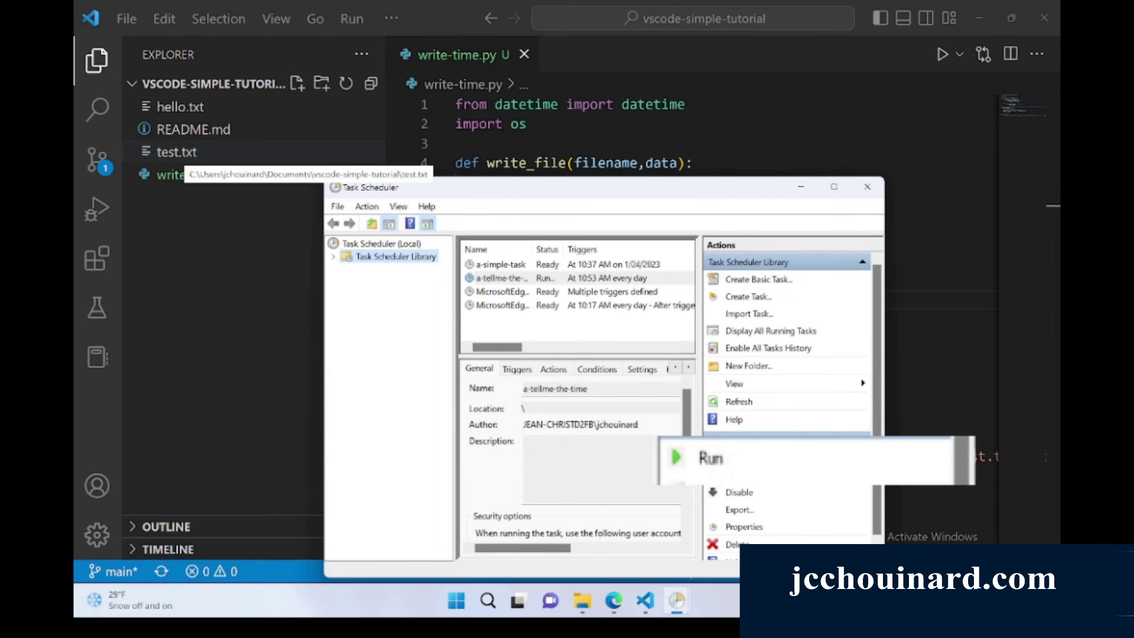
left_click(184, 153)
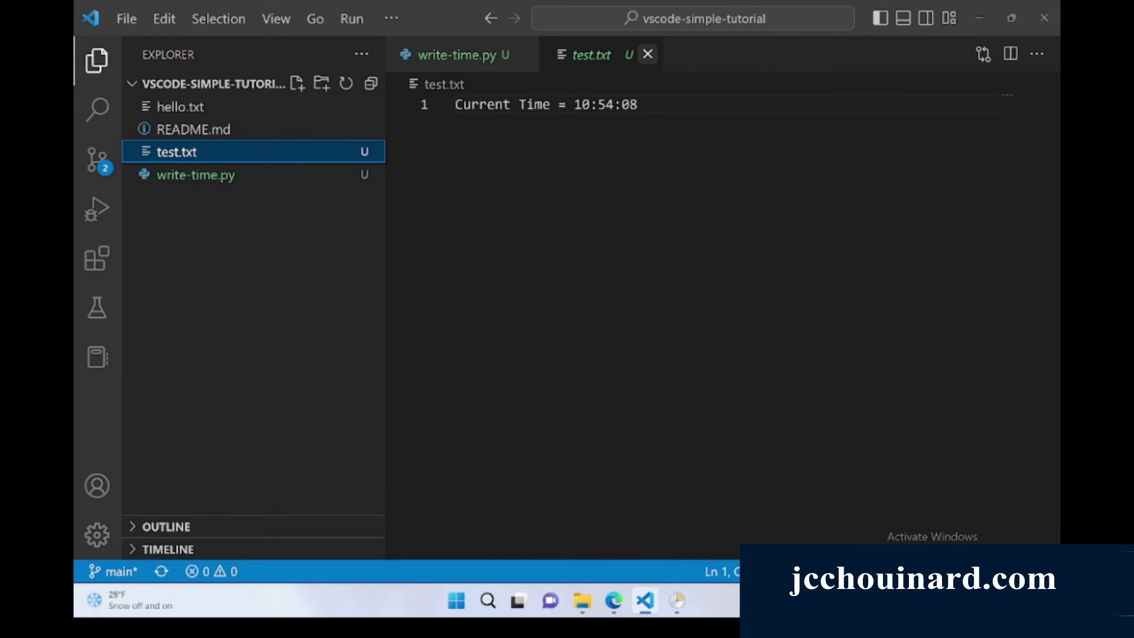
Close all Task Scheduler windows.
key("alt+Tab")
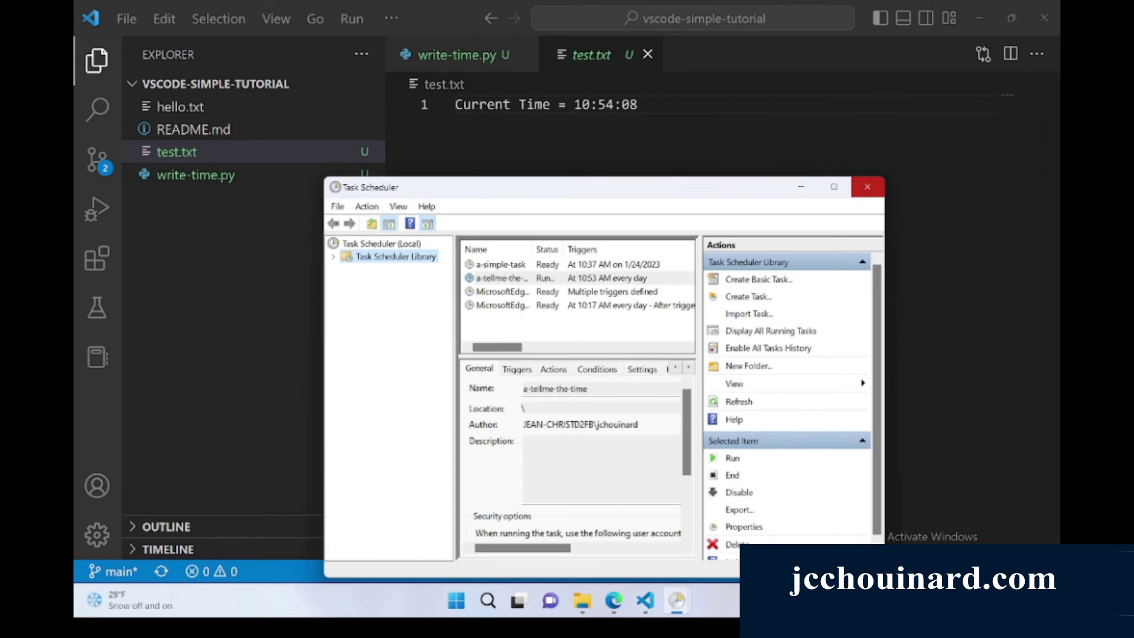
left_click(676, 601)
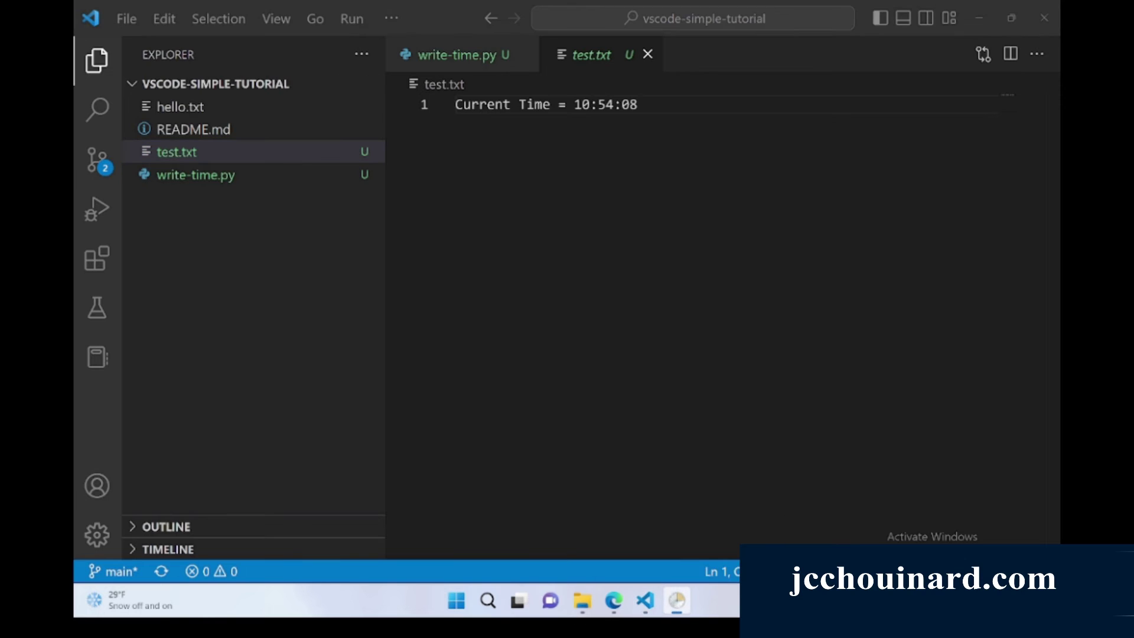
right_click(677, 600)
left_click(626, 559)
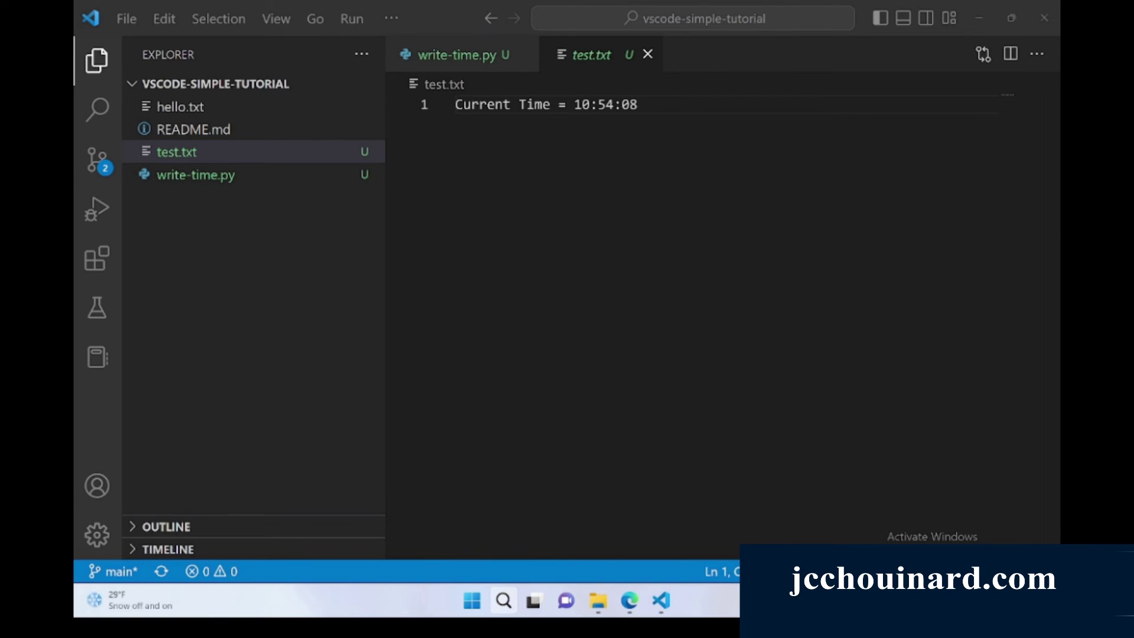
Reopen Task Scheduler and locate a-tellme-the-time in the task library.
left_click(504, 601)
type("task")
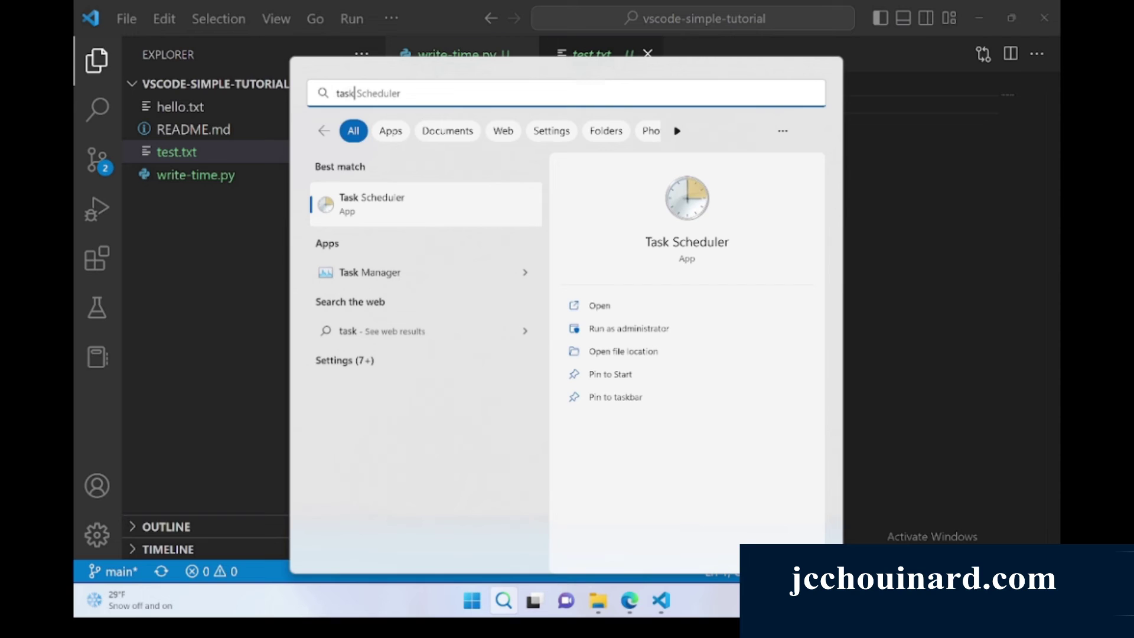
key("Return")
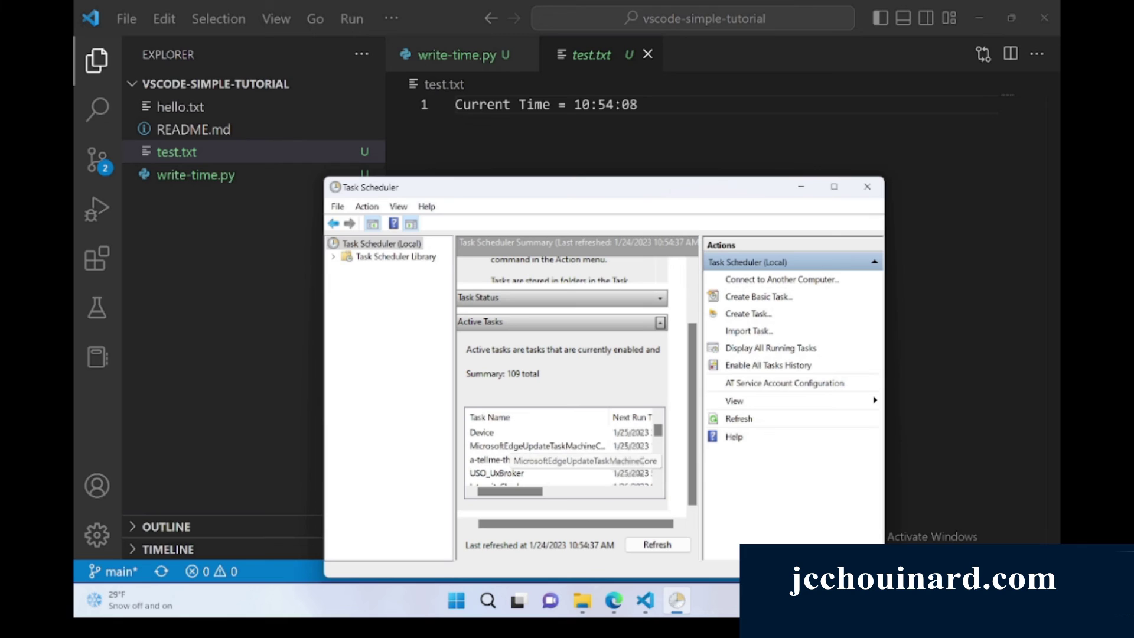
left_click(509, 460)
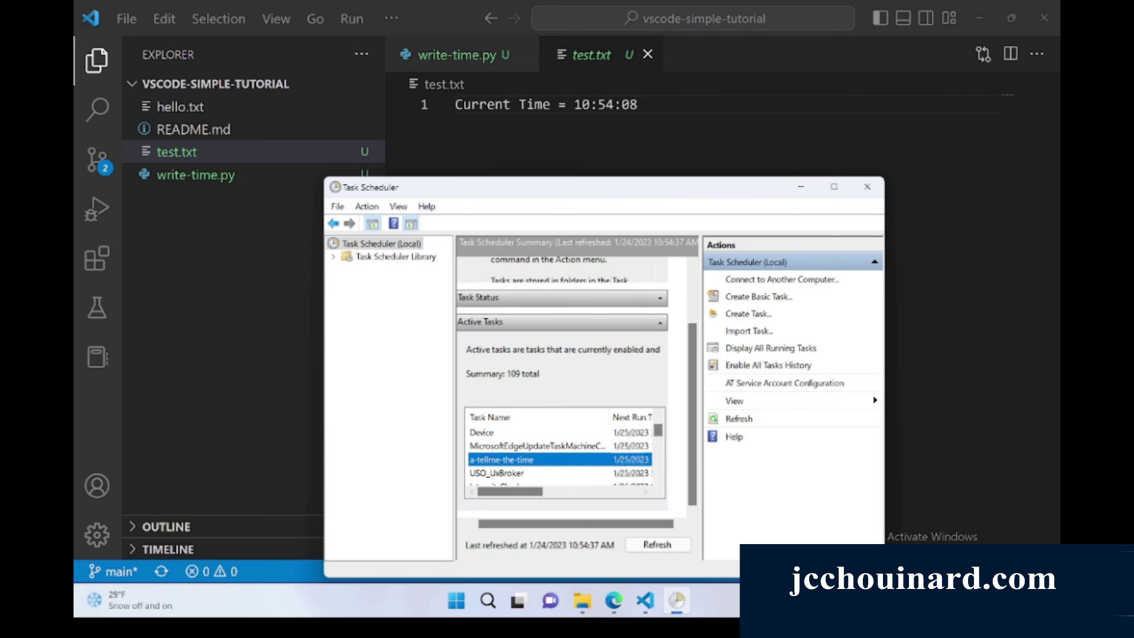
double_click(501, 460)
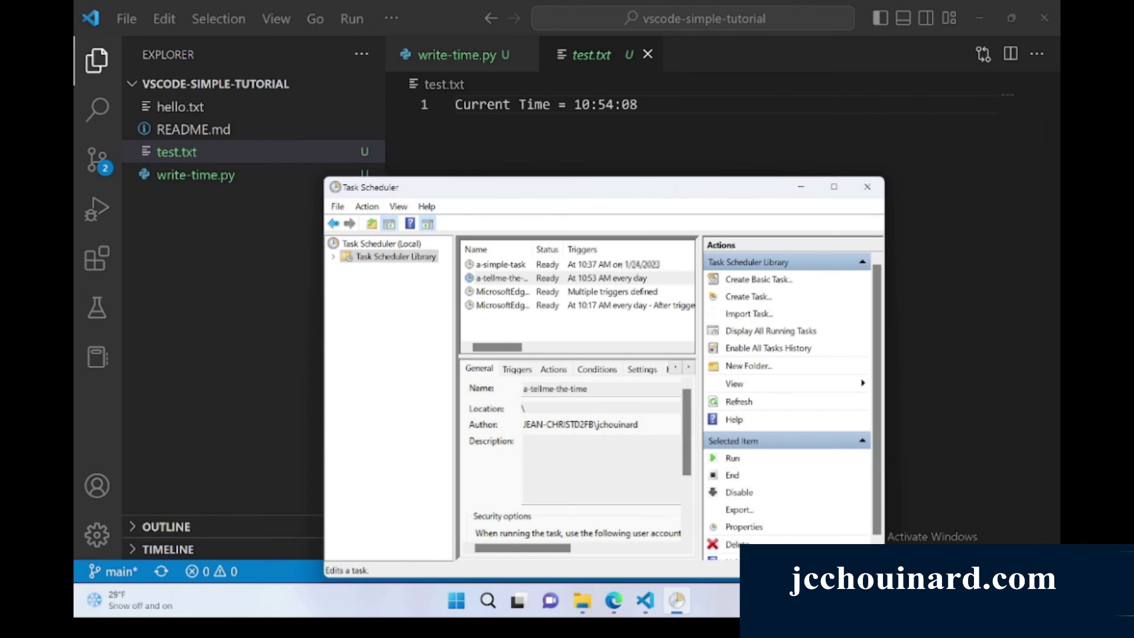
Move the task's Daily trigger to 10:55 AM, then delete a-tellme-the-time.
left_click(743, 527)
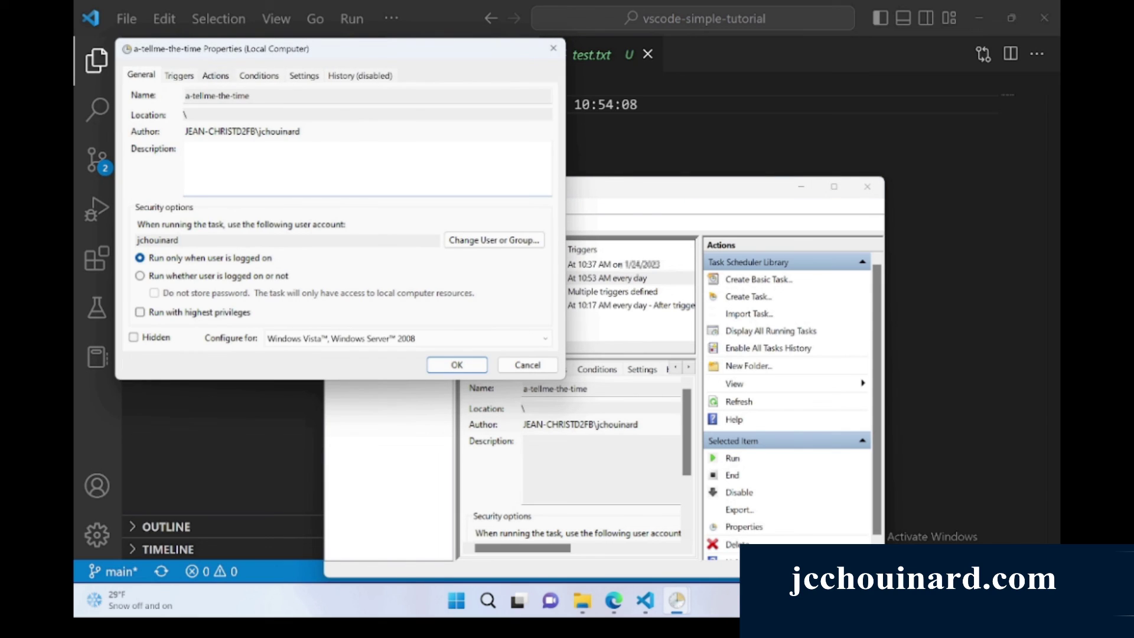
left_click(179, 76)
left_click(264, 145)
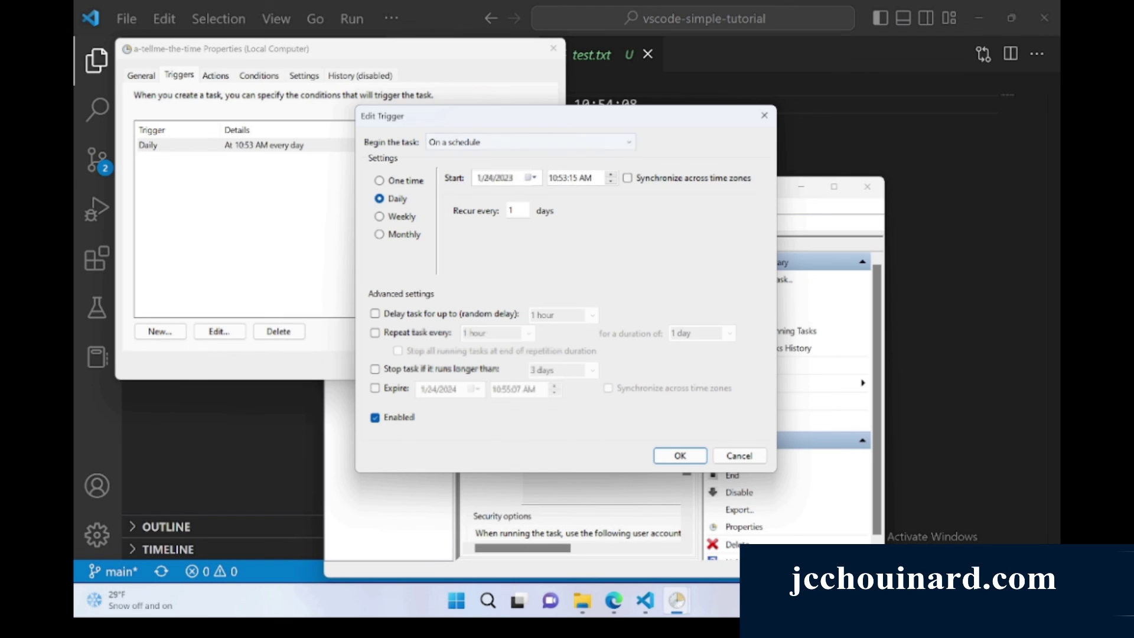
left_click(563, 178)
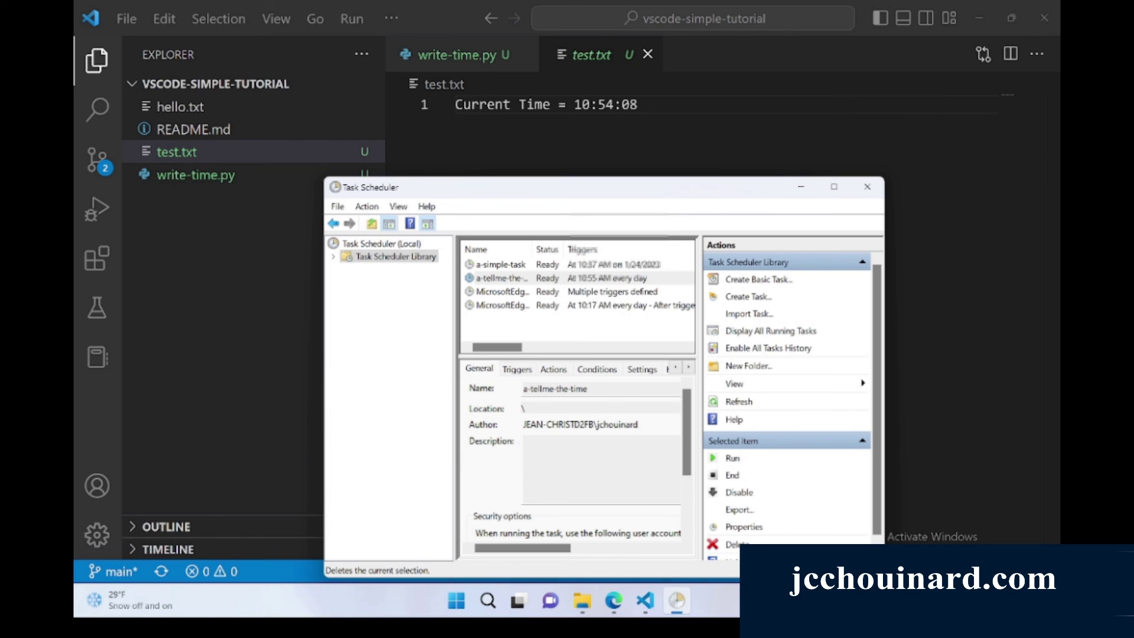
left_click(735, 544)
left_click(569, 399)
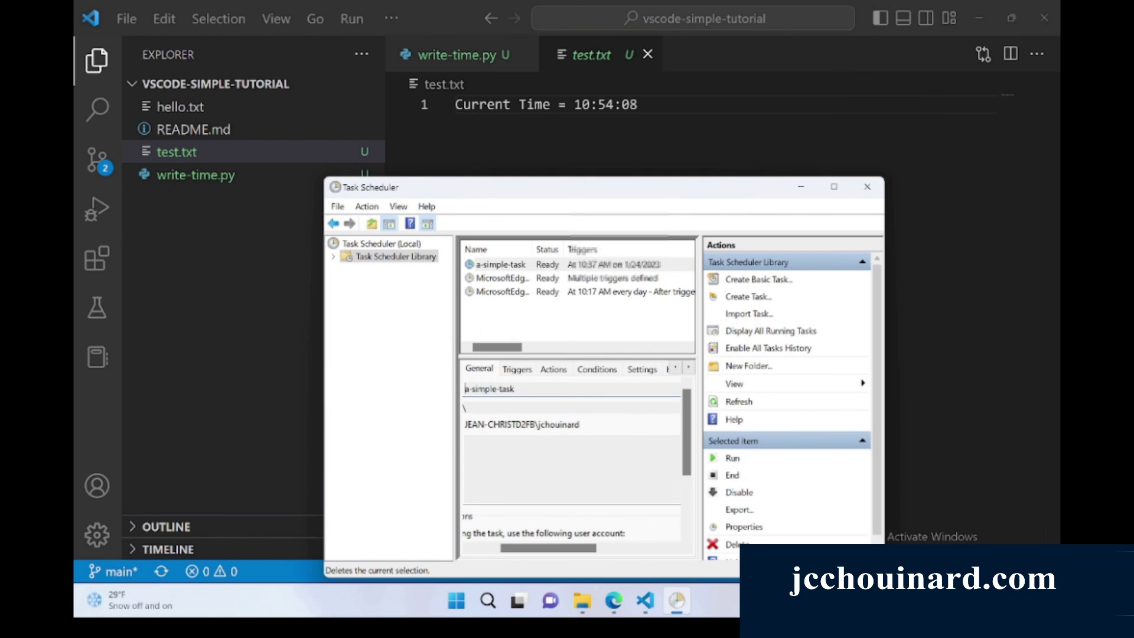